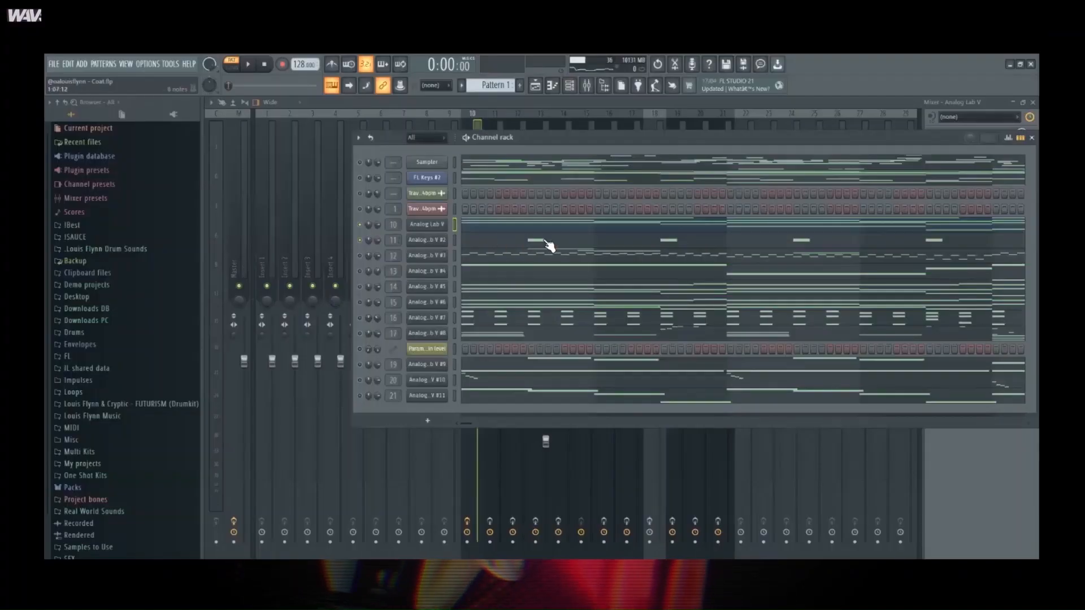
Examine the Analog Lab V #2 channel's notes in the piano roll and its Soot preset, closing the plugin when done.
left_click(546, 244)
scroll(228, 287, "up", 3)
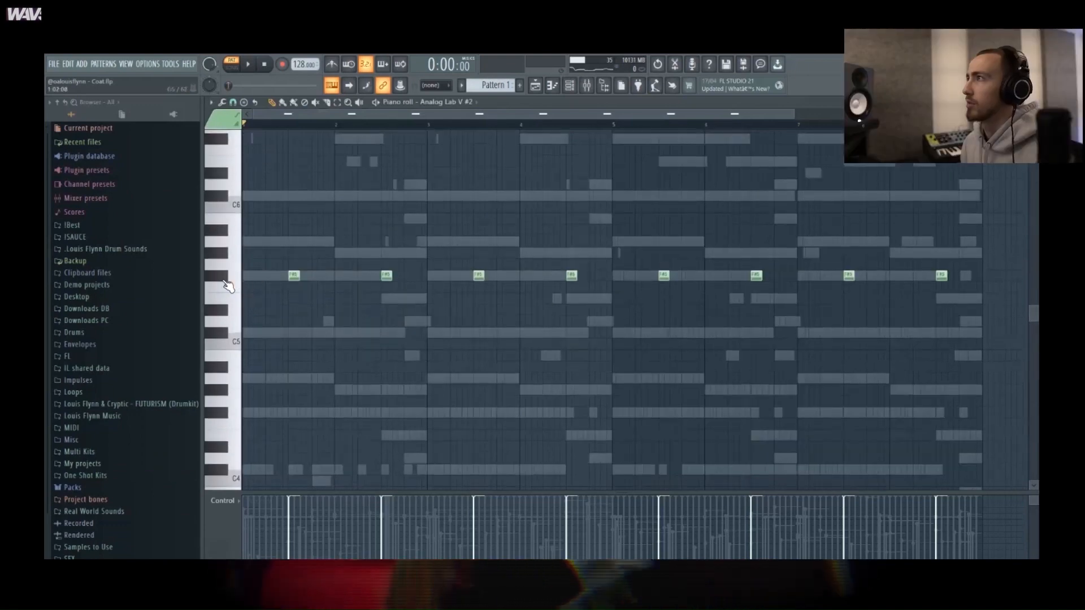
key("F6")
left_click(440, 243)
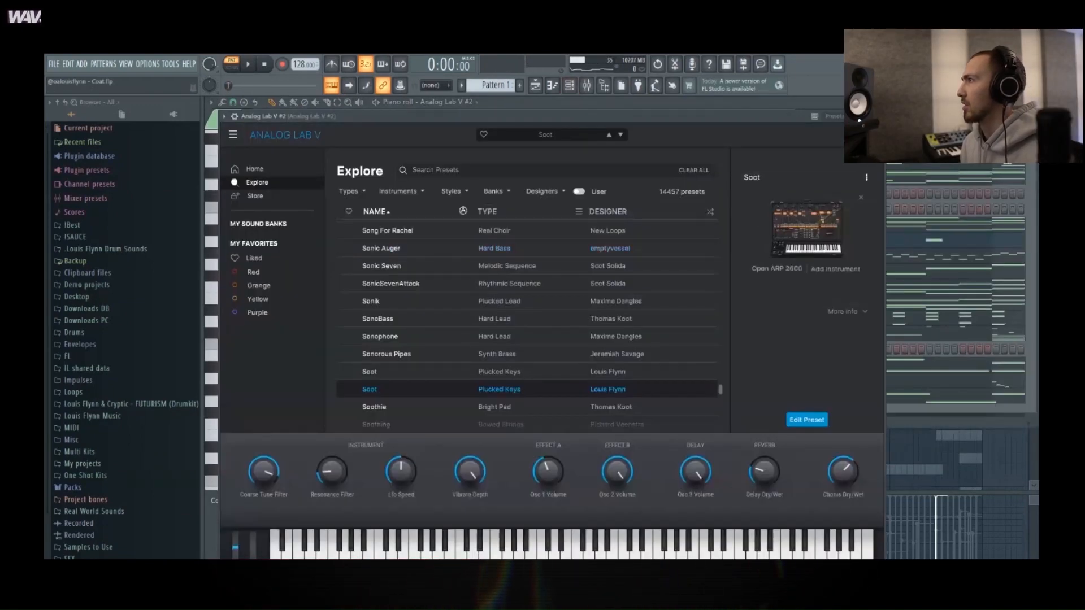
left_click(877, 116)
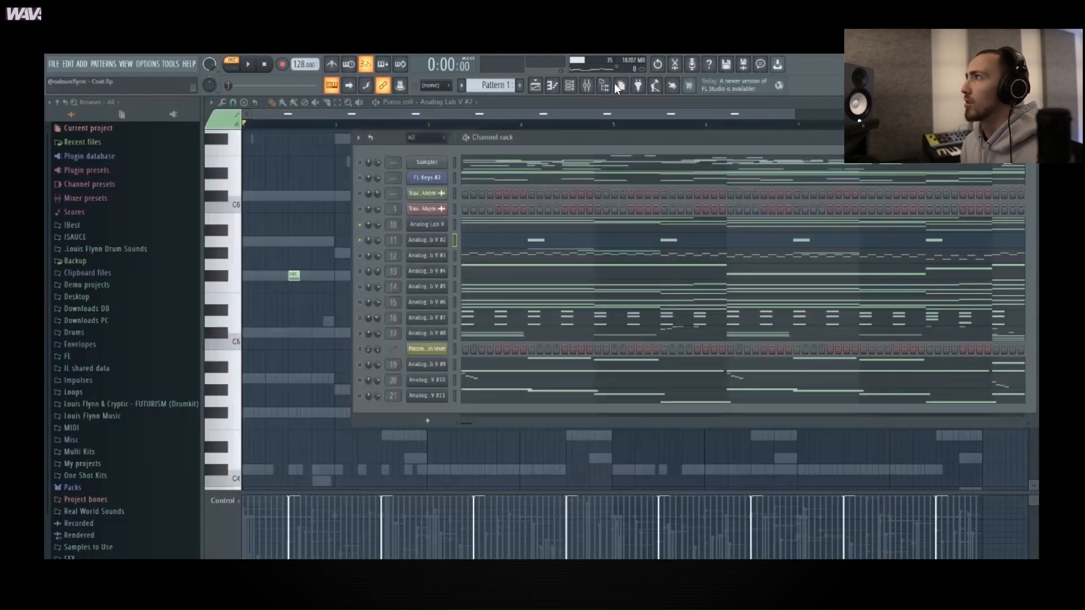
Open the mixer and listen to the Analog Lab V #2 track.
left_click(588, 86)
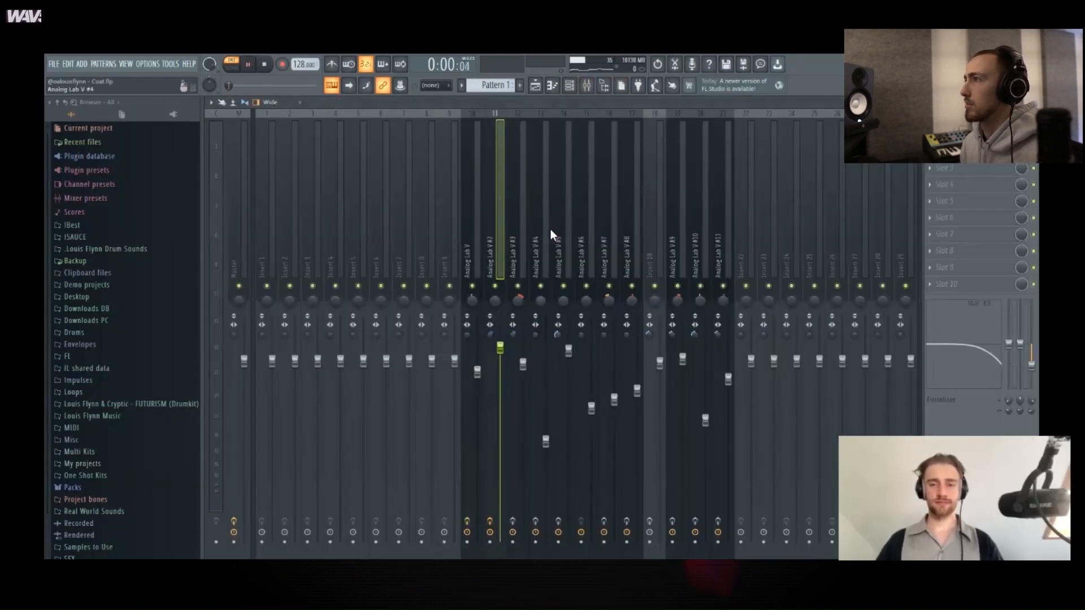
key("space")
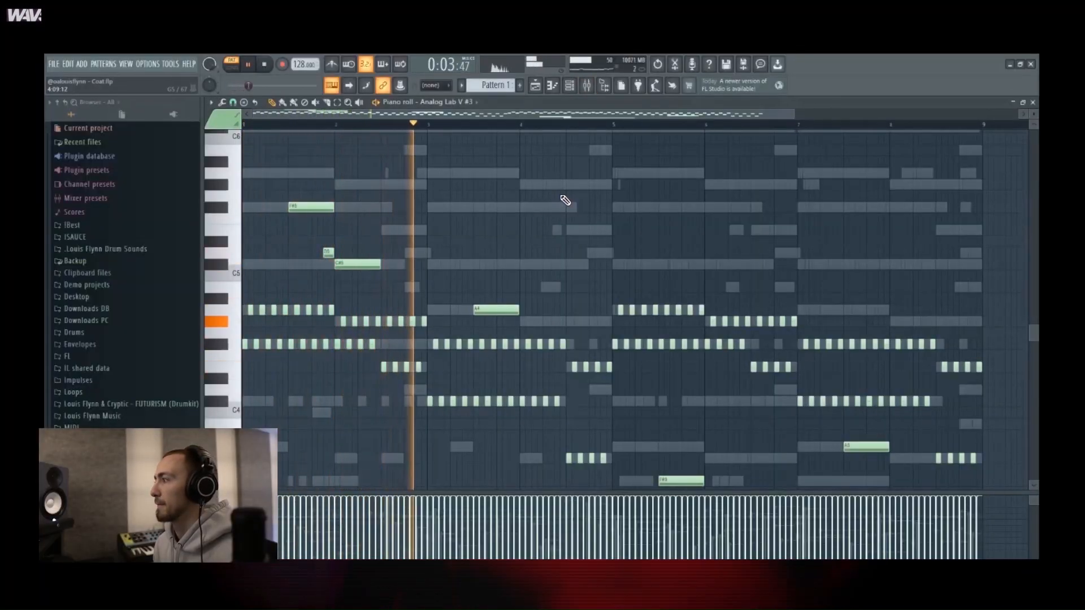
Go from the Analog Lab V #3 notes to the channel rack and look over Analog Lab V #4's Analog Destruction preset.
left_click(570, 86)
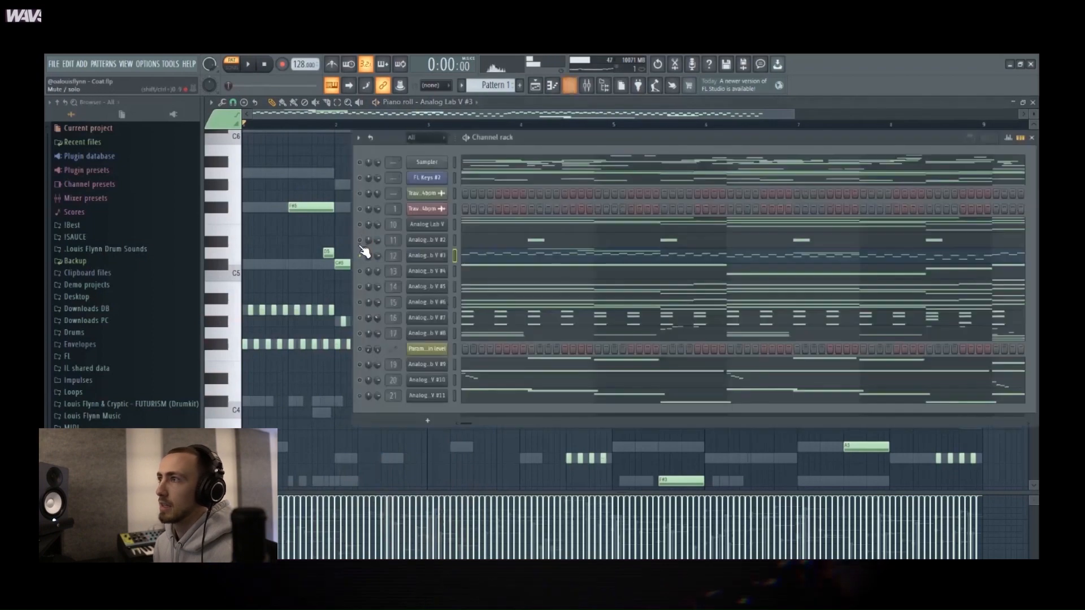
key("F6")
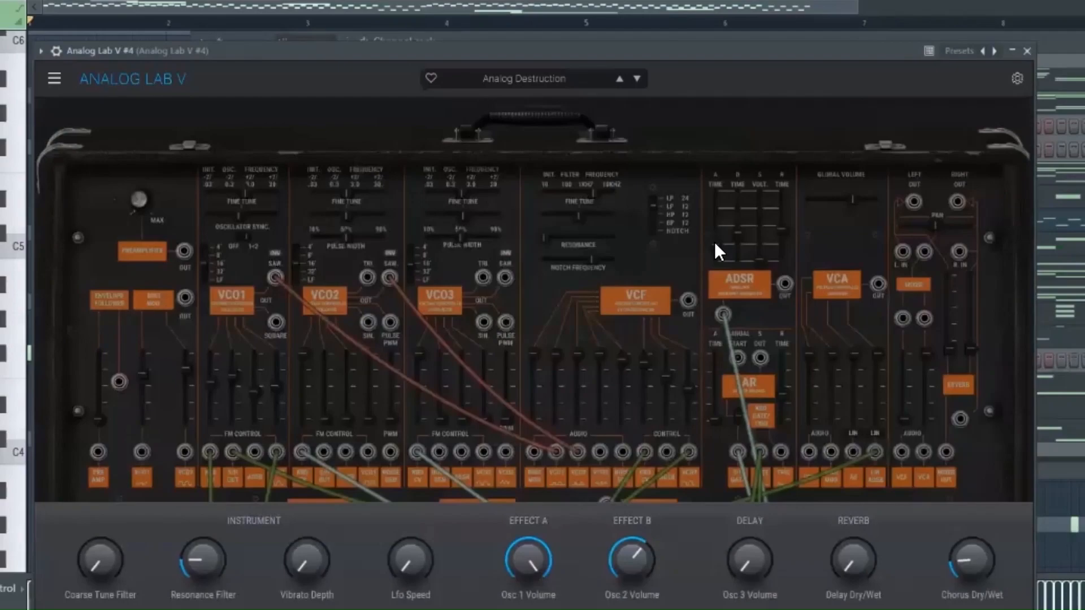
left_click(715, 242)
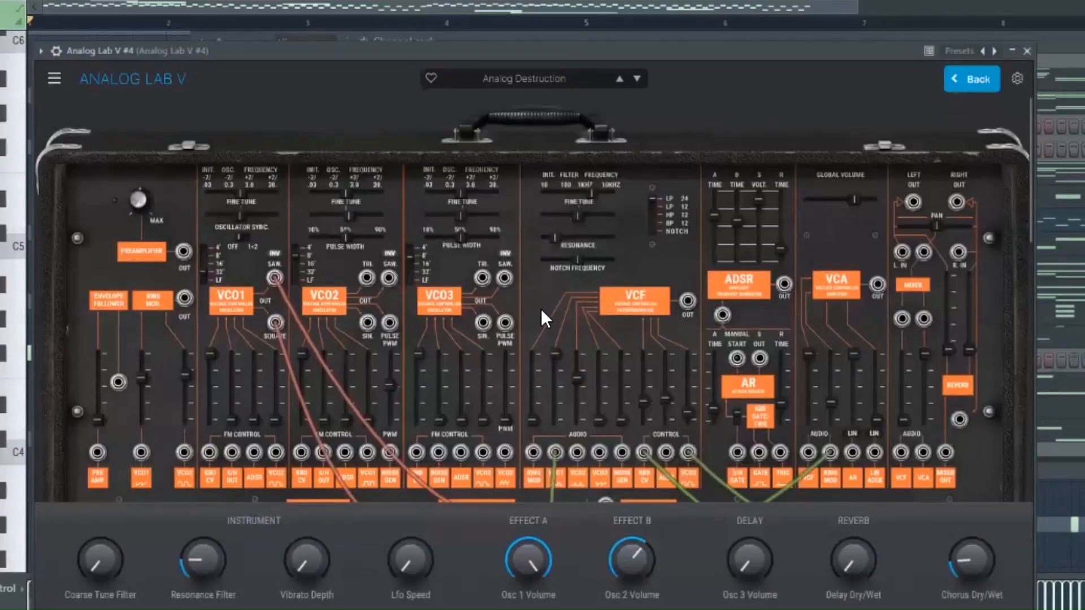
scroll(724, 298, "down", 3)
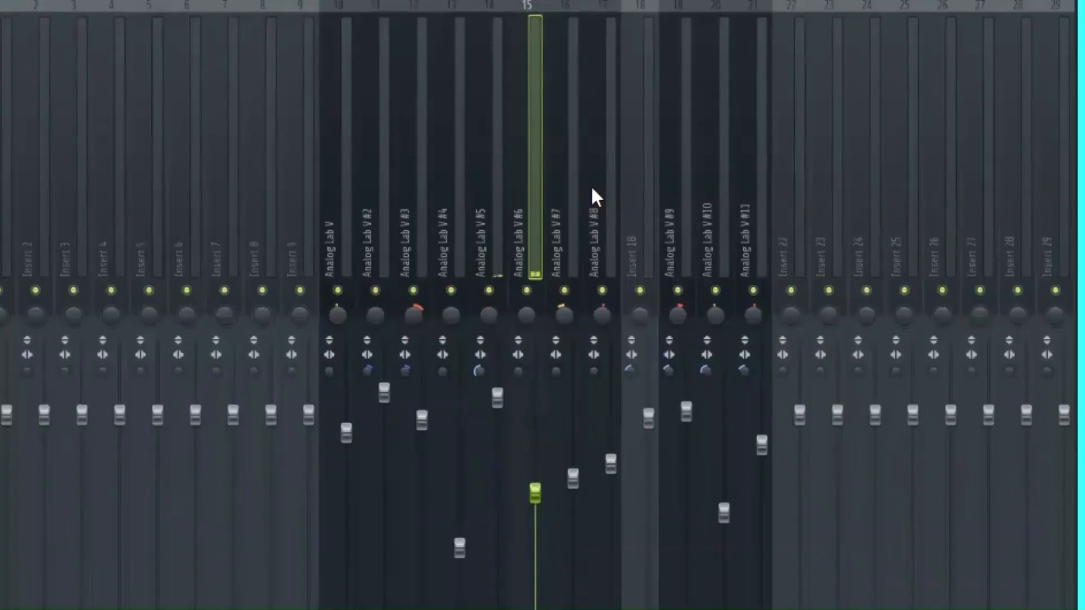
Play the pattern and listen to the Analog Lab V #5 and #6 layers in the mixer.
key("space")
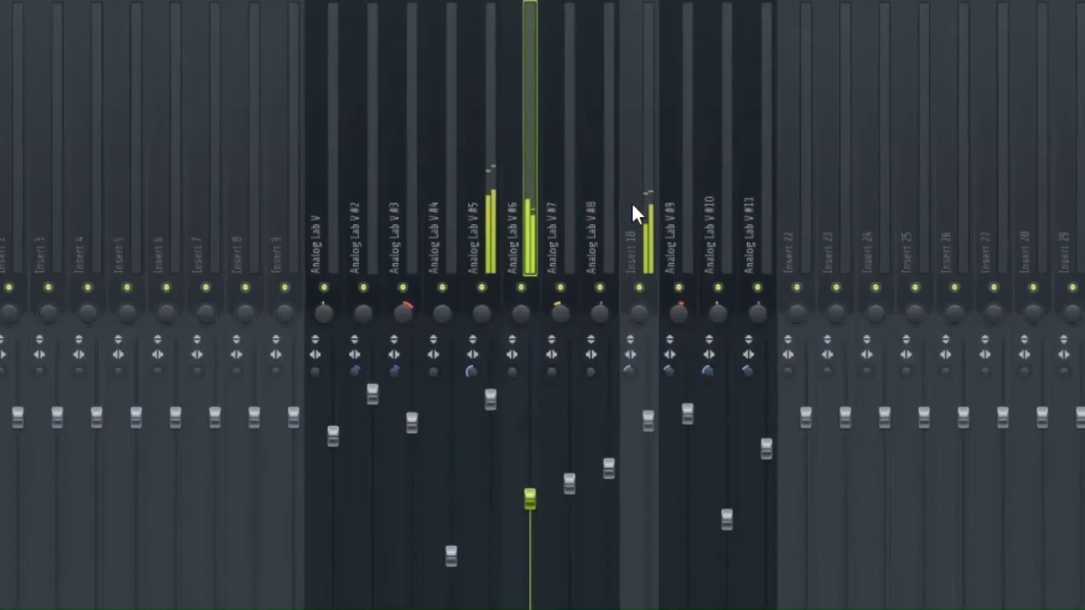
left_click(659, 236)
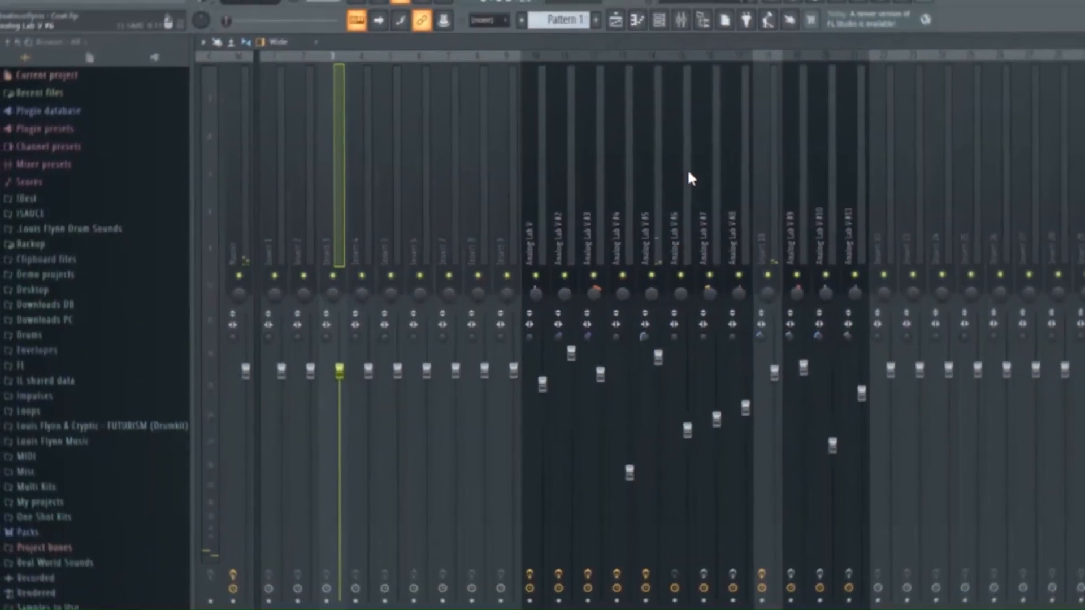
key("space")
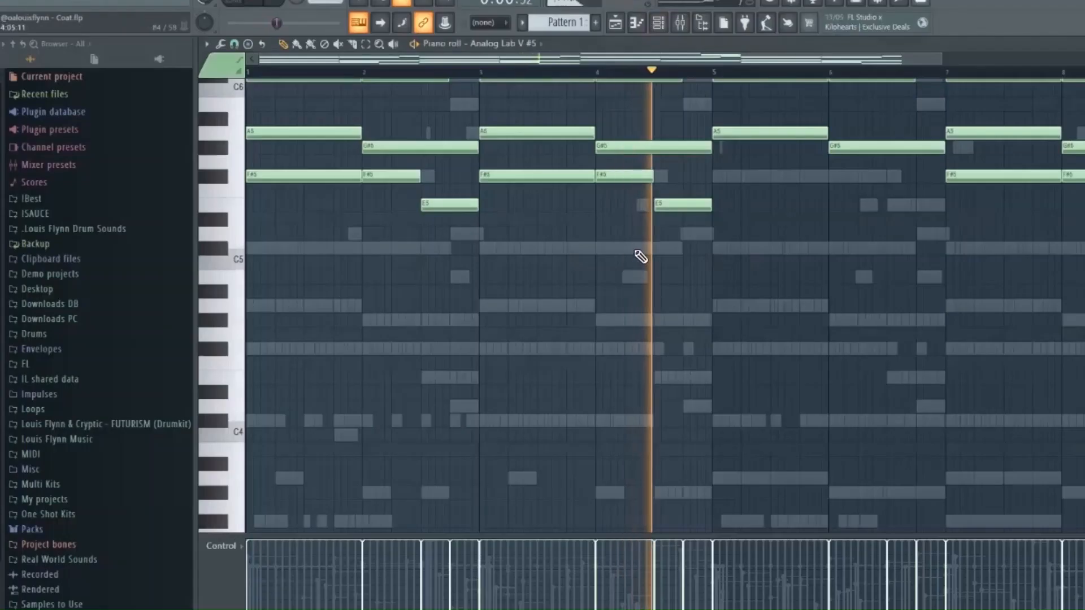
Review the higher Analog Lab V #5 notes in the piano roll, stop playback and switch to the mixer.
scroll(640, 257, "up", 5)
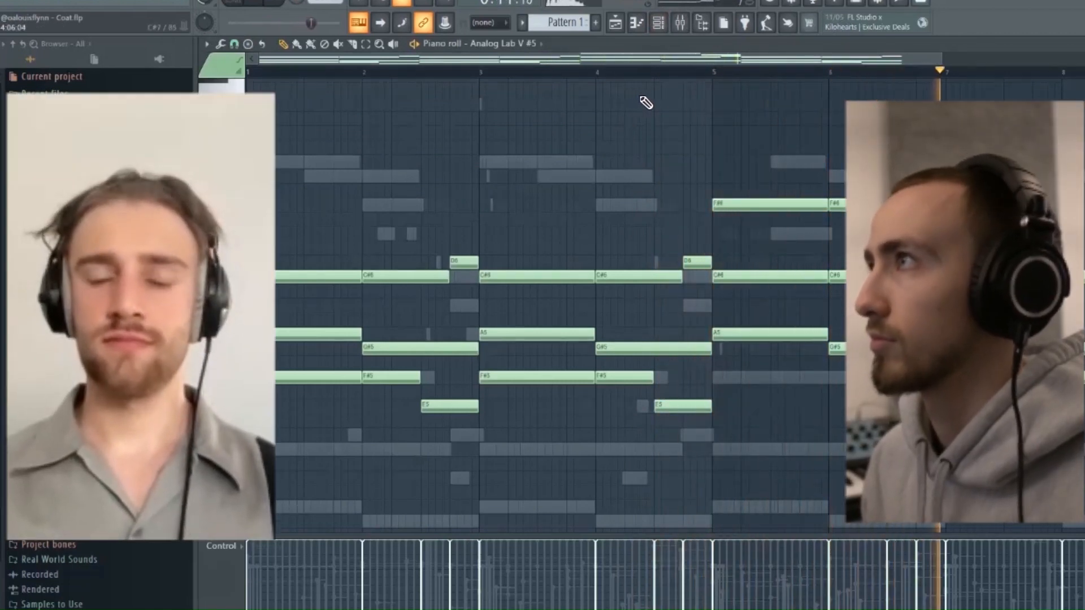
left_click(686, 29)
key("space")
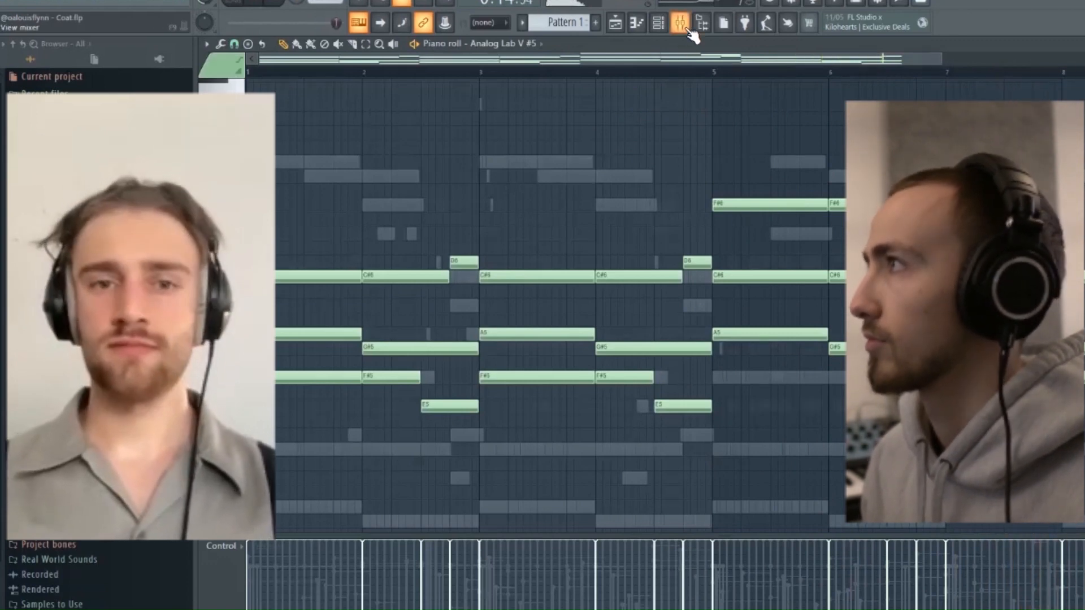
left_click(683, 29)
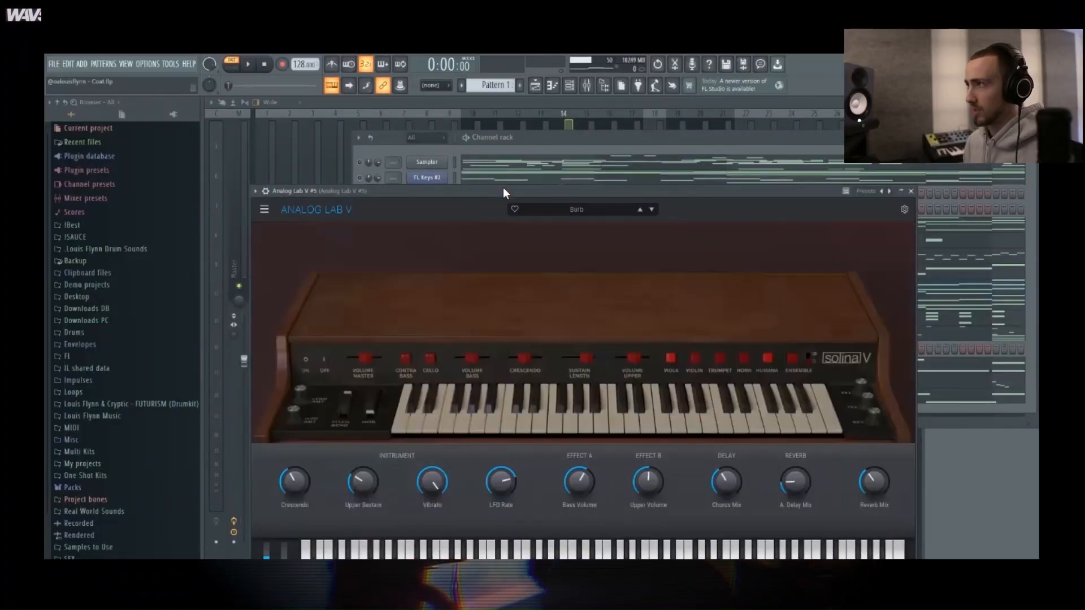
Reposition the Analog Lab V #5 window, maximize its view and inspect the Solina V's advanced controls.
left_click_drag(503, 188, 468, 113)
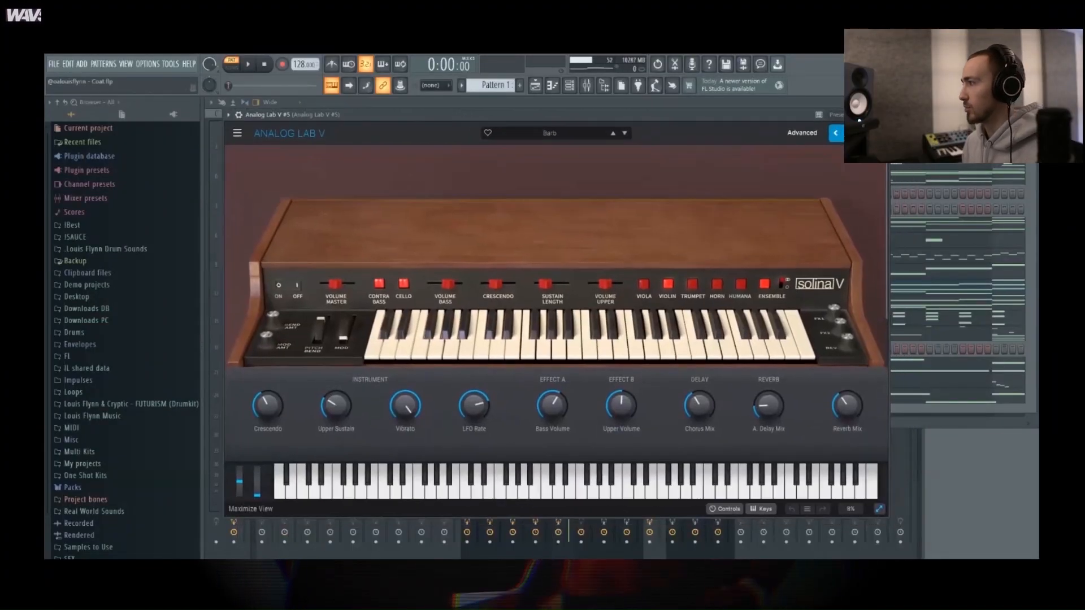
left_click(878, 509)
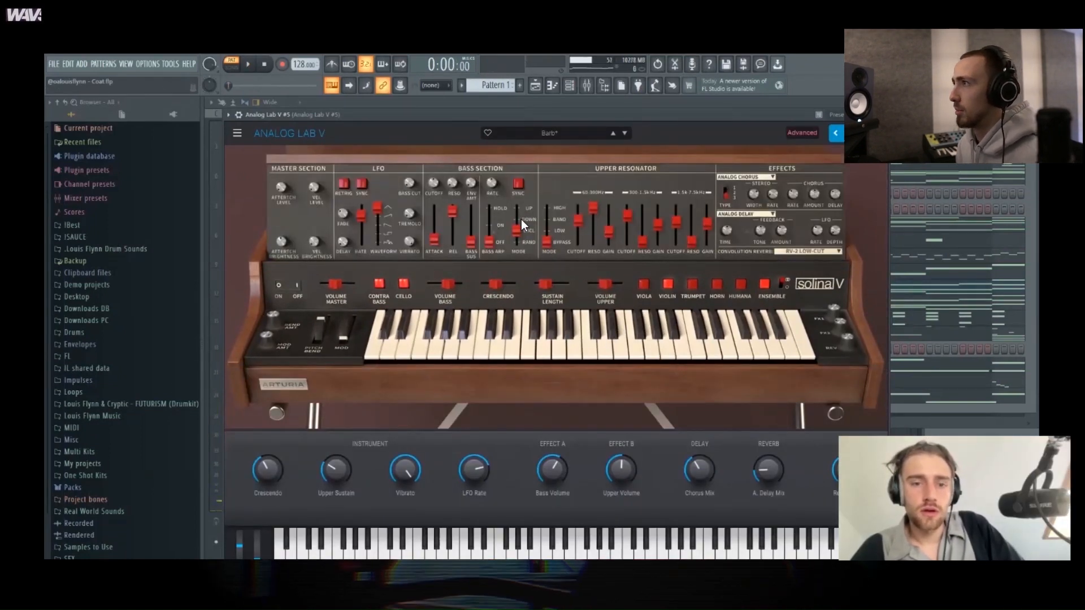
mouse_move(492, 239)
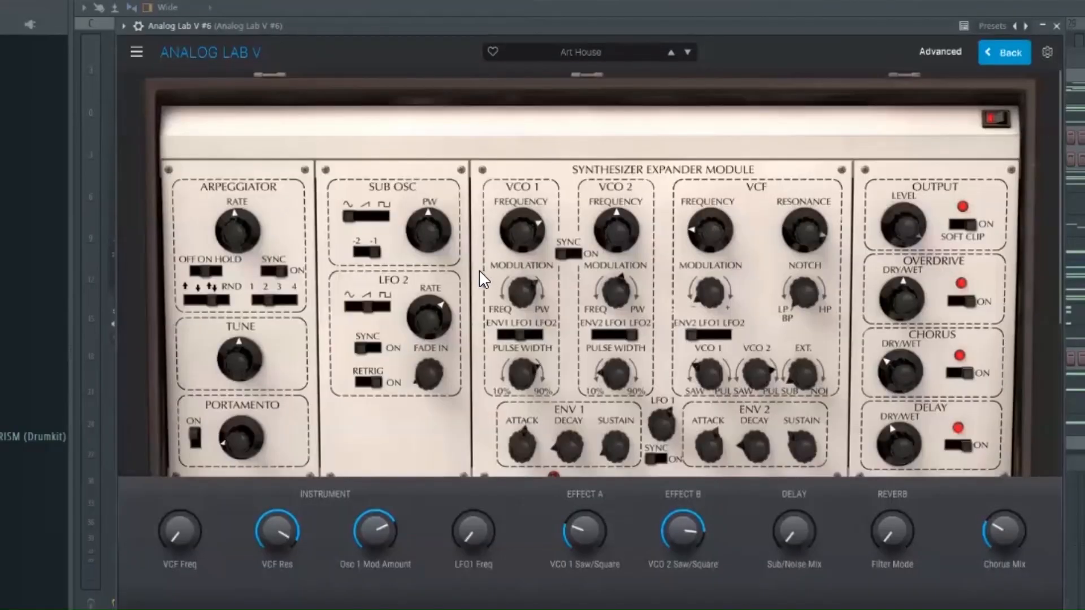
Examine the synth panel of Analog Lab V #6's Art House preset, from the oscillators and filter to the keyboard.
scroll(479, 270, "down", 4)
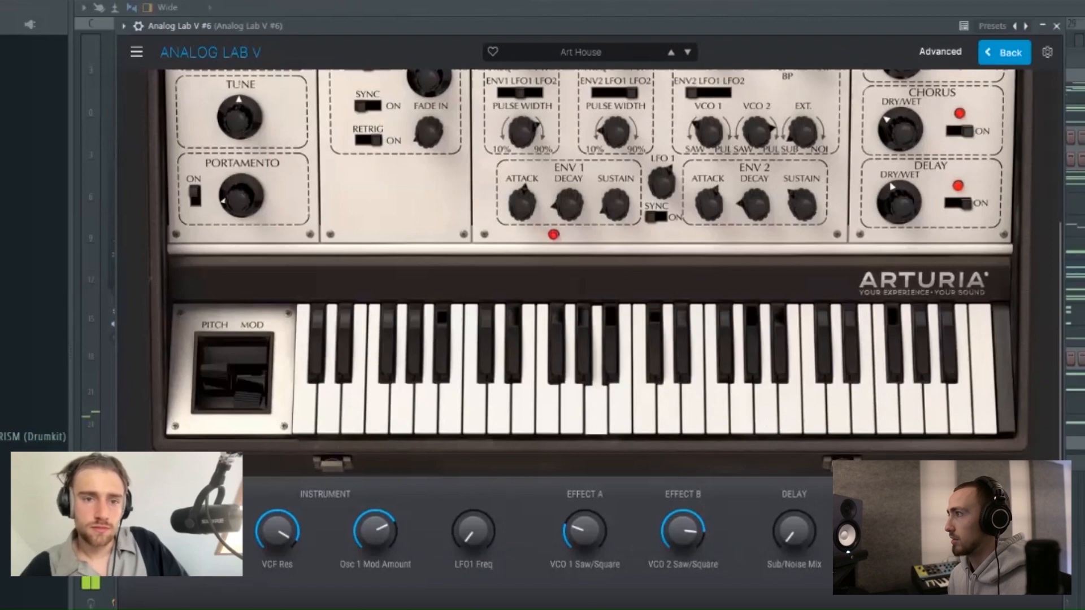
scroll(345, 237, "up", 2)
scroll(341, 279, "up", 1)
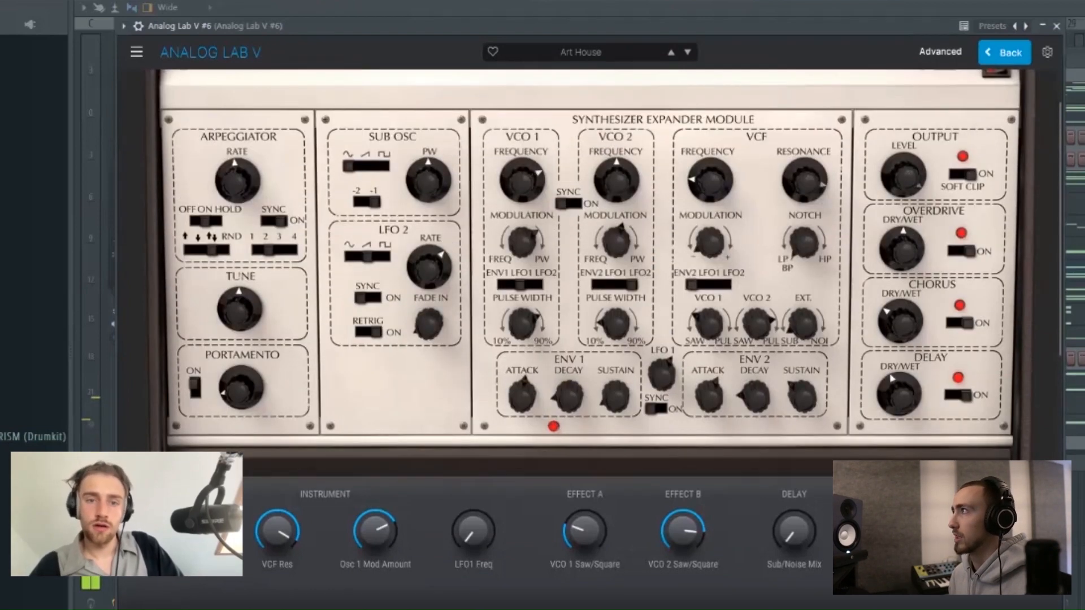
scroll(191, 237, "up", 4)
scroll(187, 248, "up", 1)
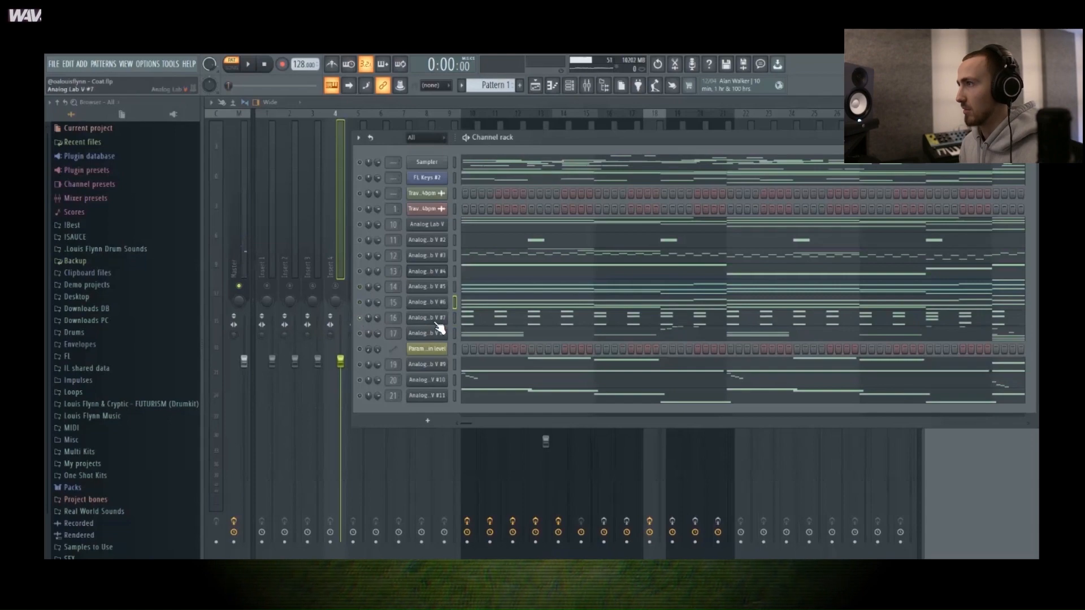
Listen to the Analog Lab V #7 layer on its own, stop playback and return to the channel rack.
left_click(435, 318)
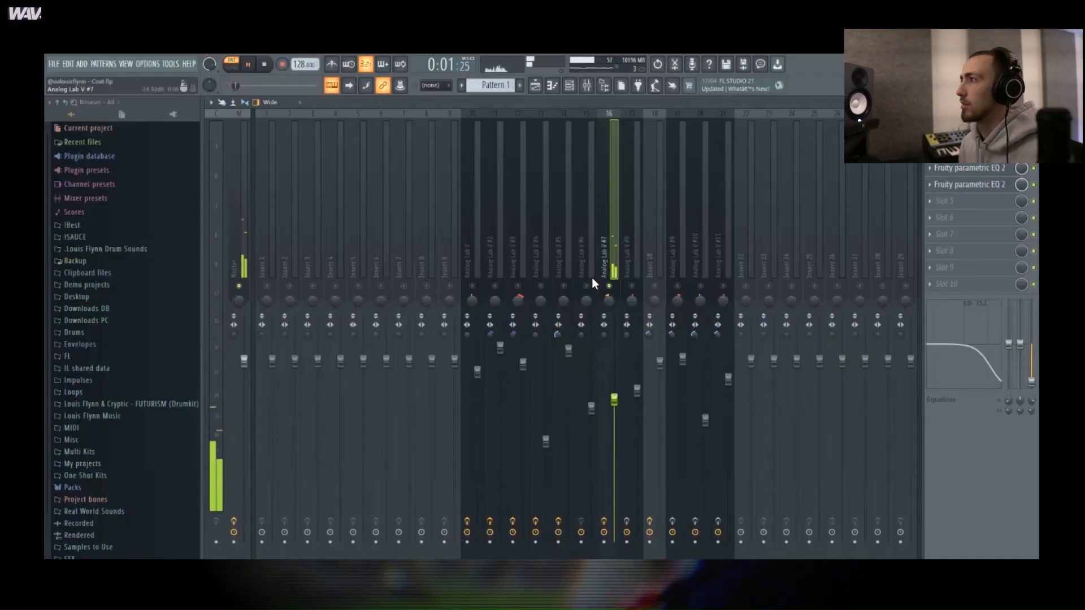
key("space")
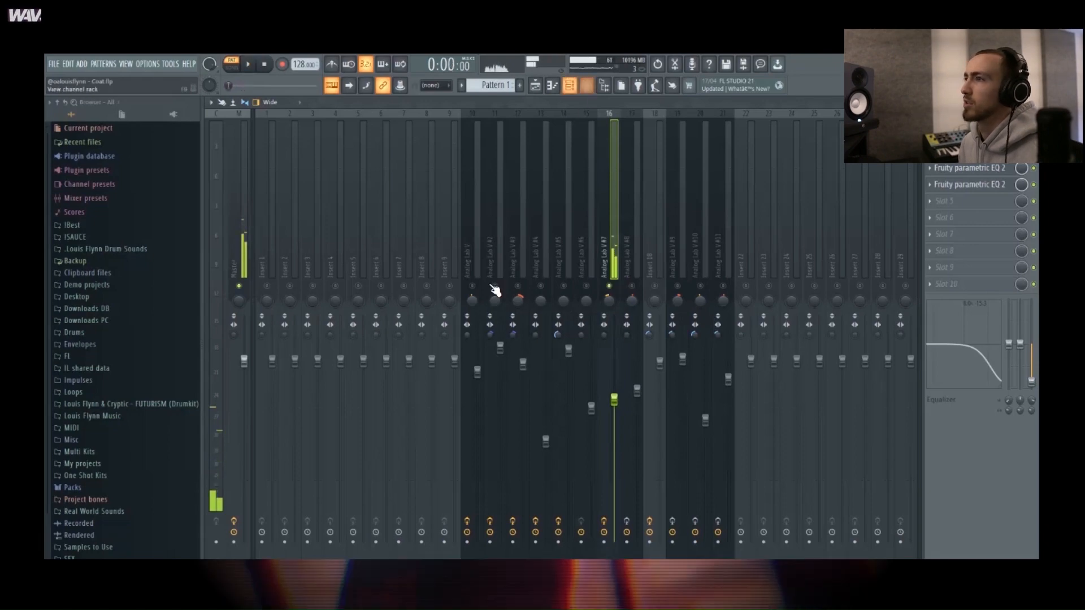
key("F6")
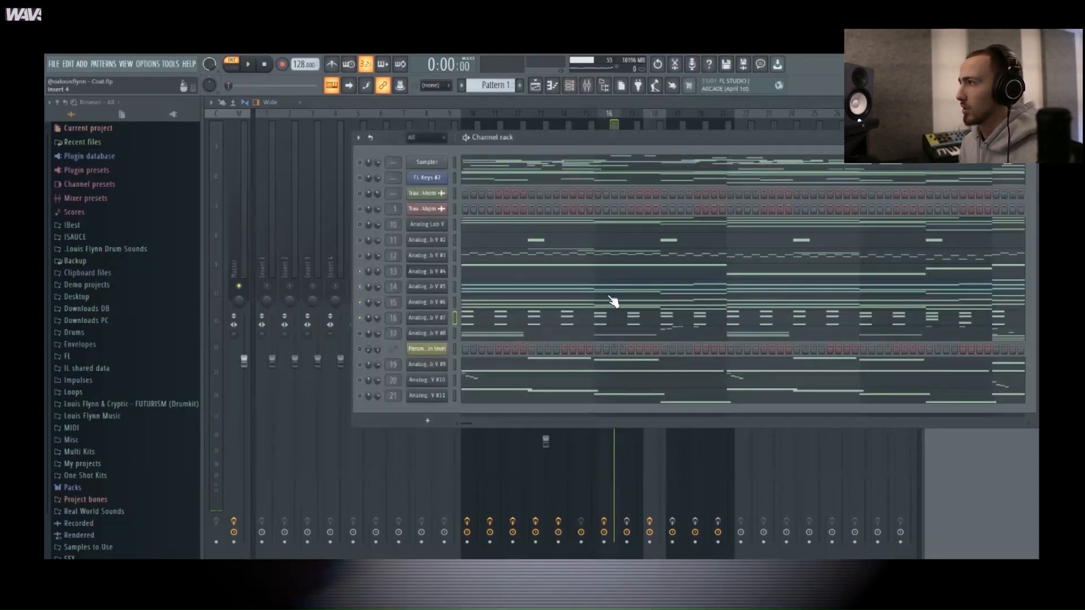
Unmute the Analog Lab V #6 track in the mixer to hear it with the other layers, and reopen the channel rack.
key("F6")
left_click(585, 286)
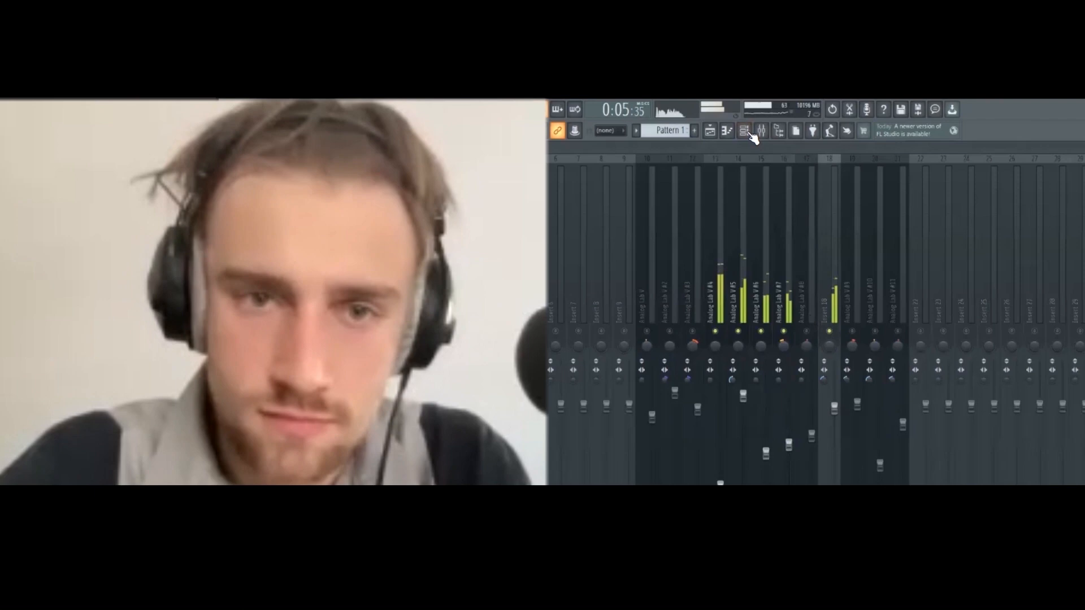
left_click(746, 133)
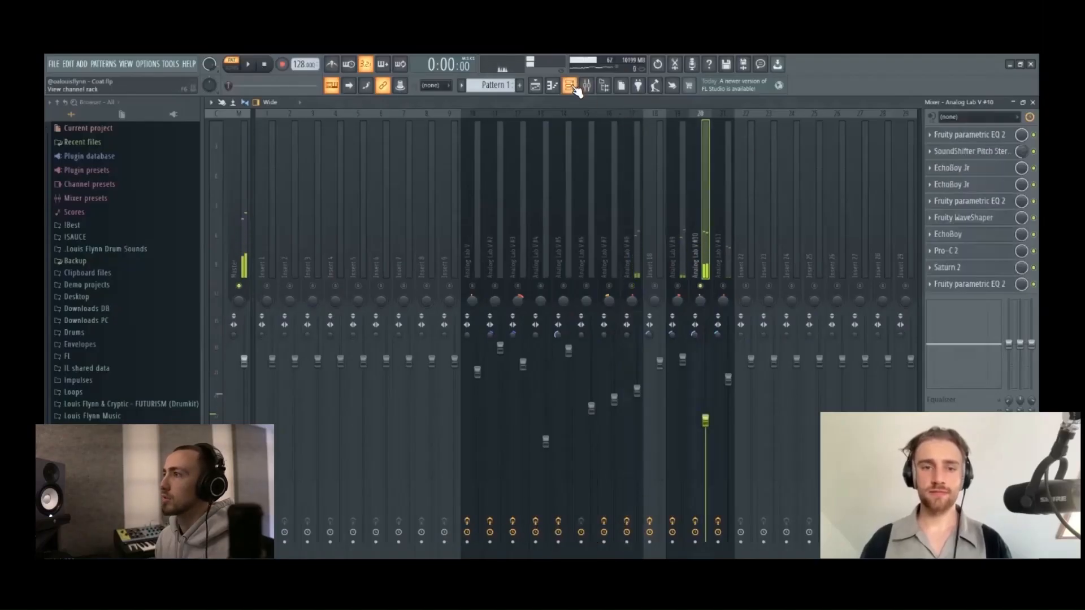
View the Analog Lab V #10 notes in the piano roll and play the pattern from bar 5.
left_click(579, 88)
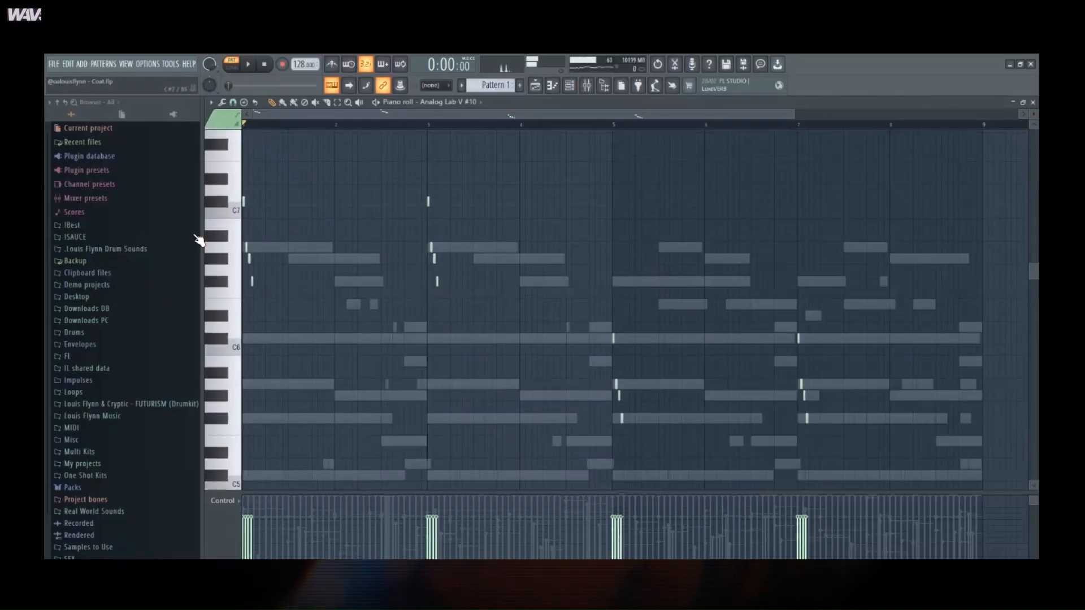
left_click(611, 125)
key("space")
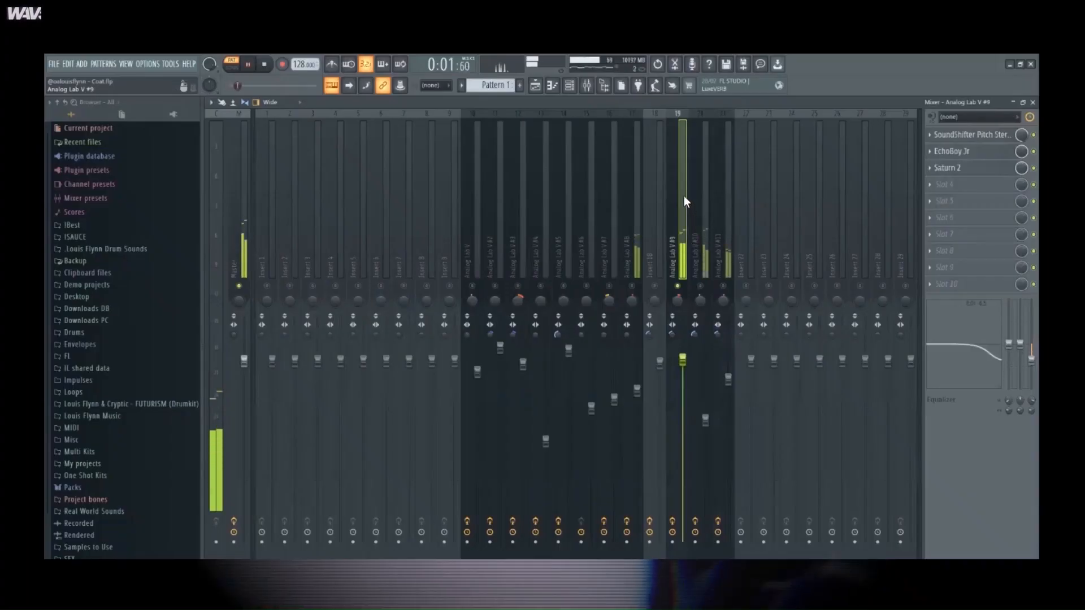
Stop playback, unmute and select the Analog Lab V #11 mixer track, and play it together with Analog Lab V #9.
key("space")
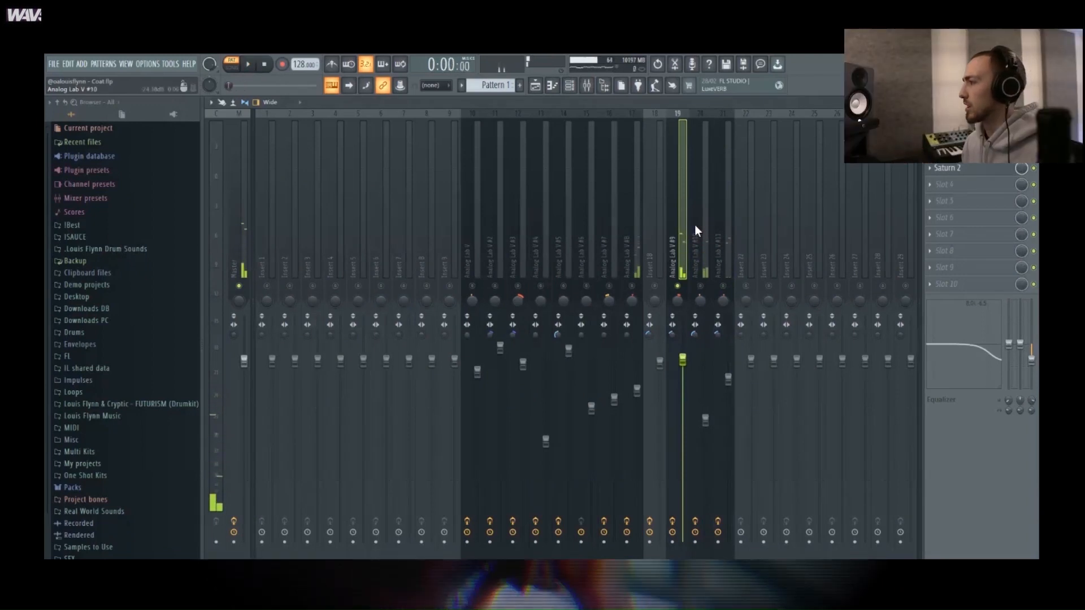
left_click(723, 286)
left_click(732, 224)
key("space")
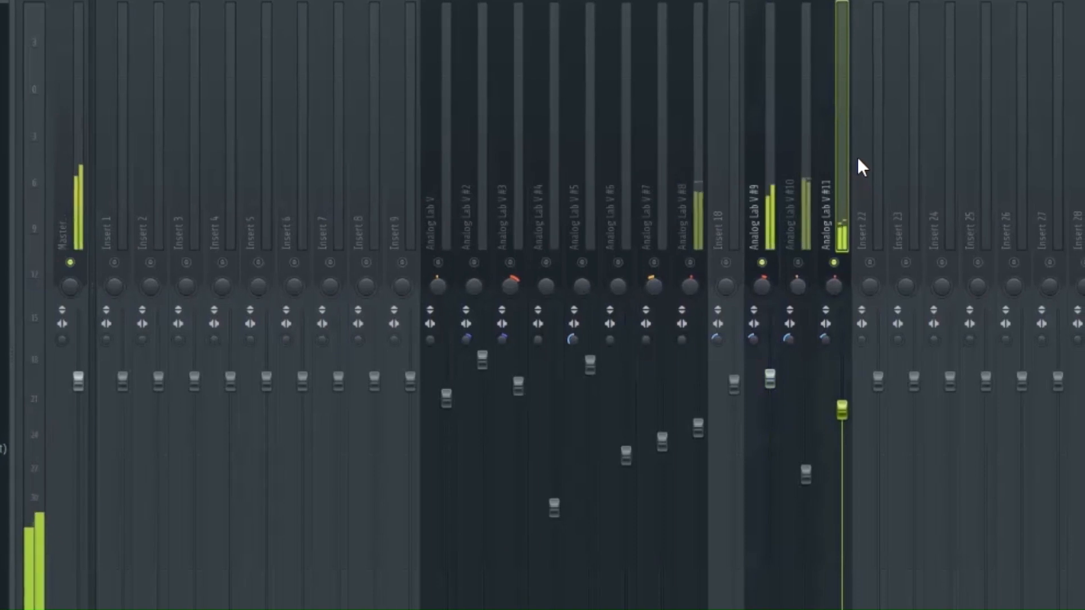